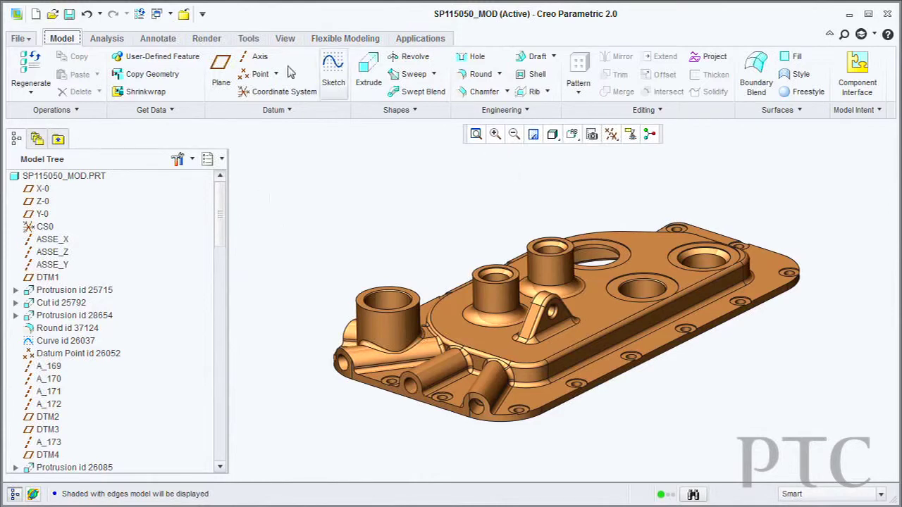
click(203, 14)
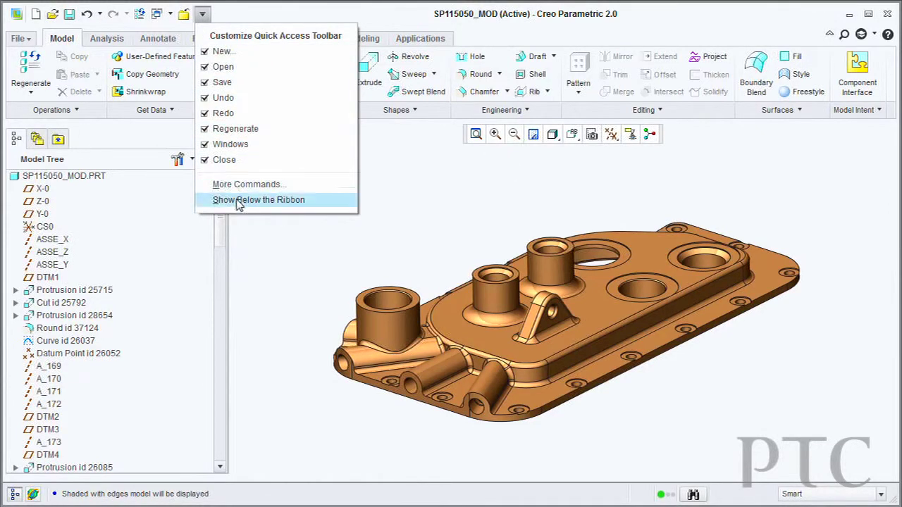
click(256, 268)
right_click(617, 136)
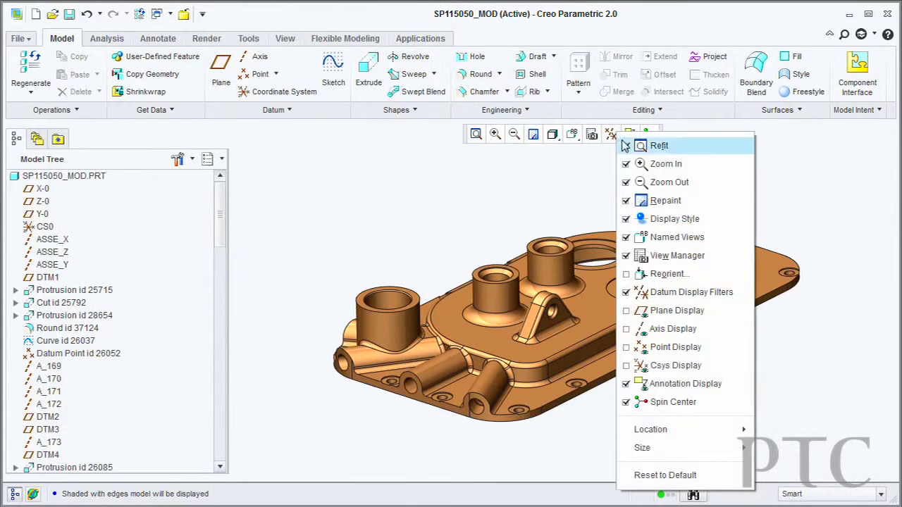
mouse_move(676, 457)
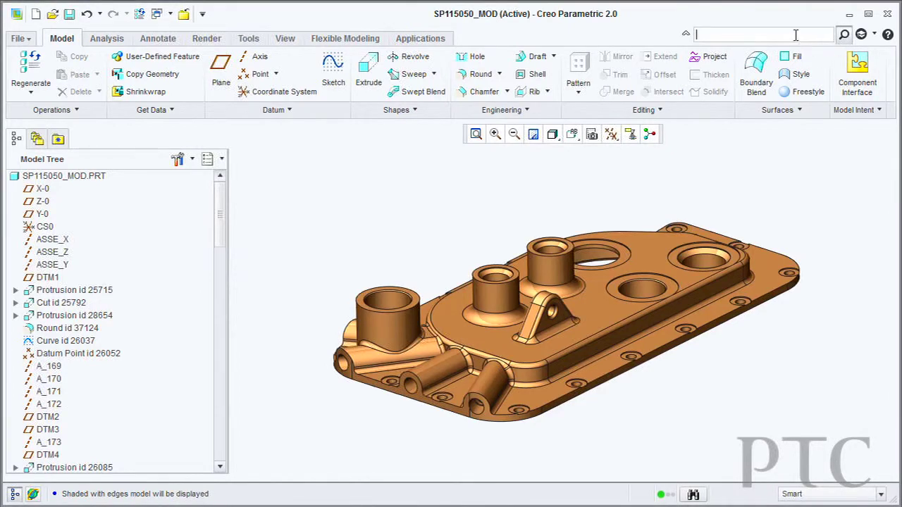
Step: Search the available commands for "blen"
text(blen)
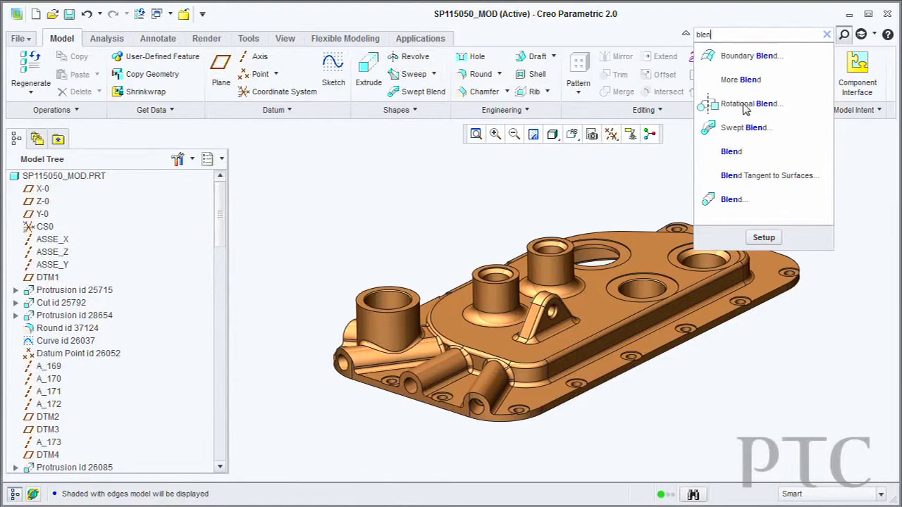
mouse_move(745, 107)
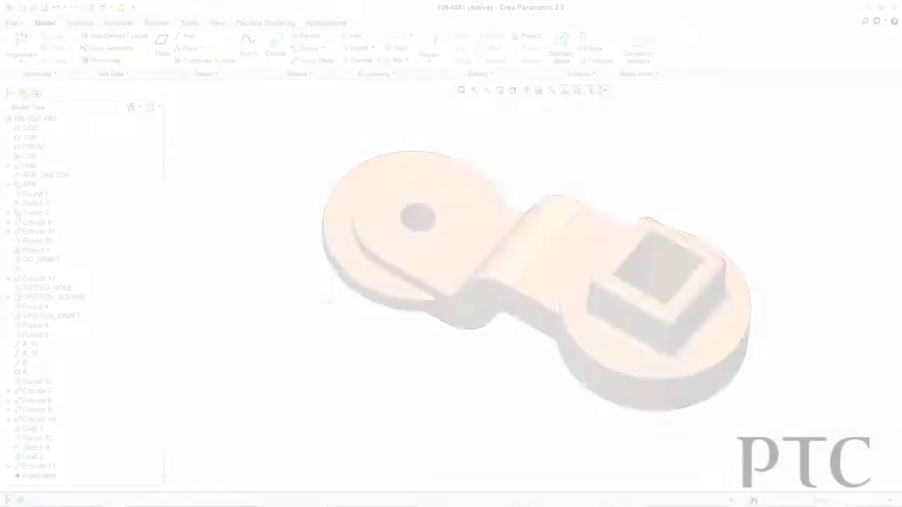
Step: Start an Extrude with its sketch on the flange face around the hole's raised pad, and set the display style to No Hidden
click(275, 51)
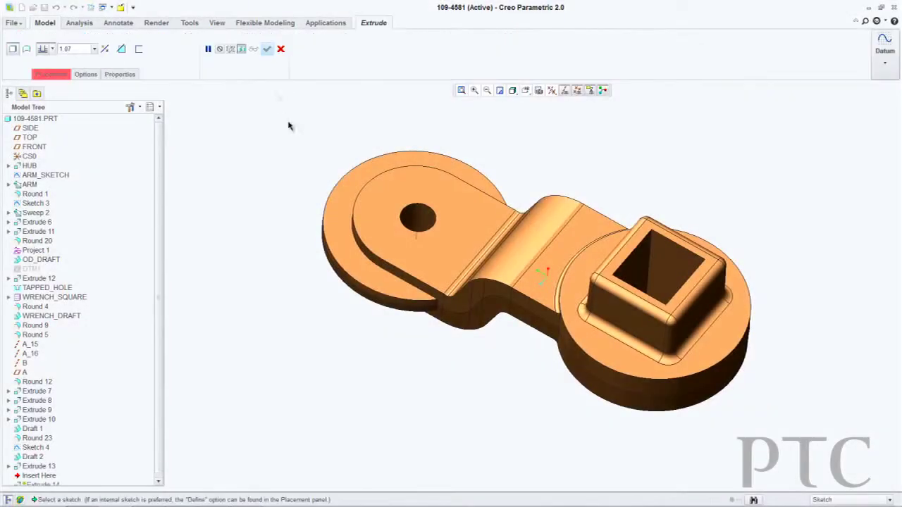
click(347, 256)
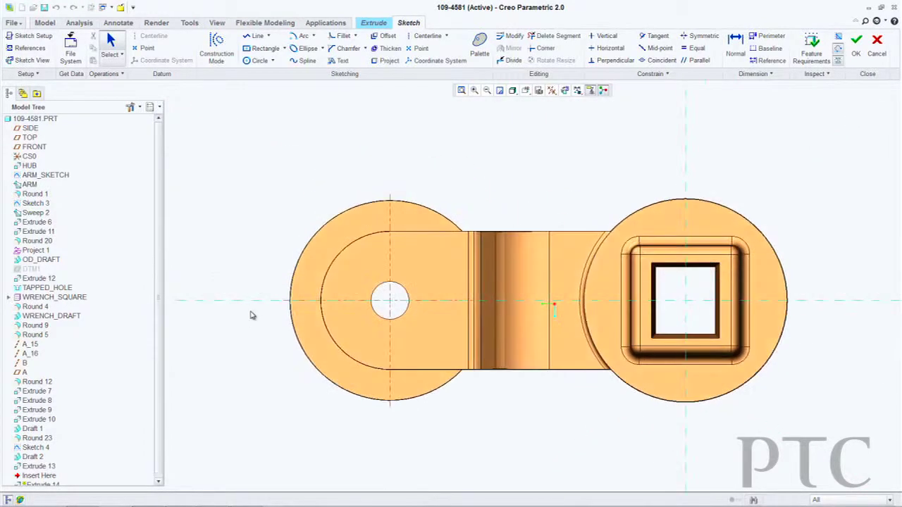
click(513, 91)
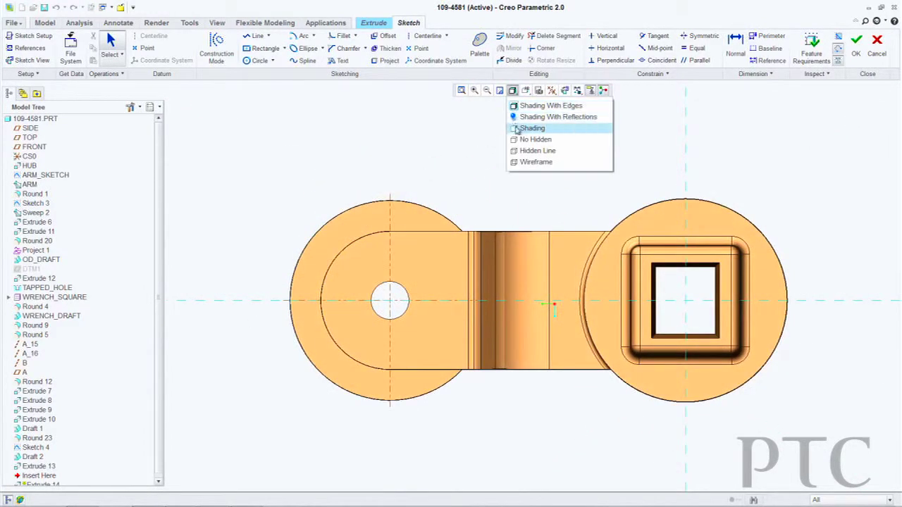
click(517, 139)
Step: In Construction Mode, sketch two concentric circles centred on the round hole, just inside the flange's outer edge
click(216, 49)
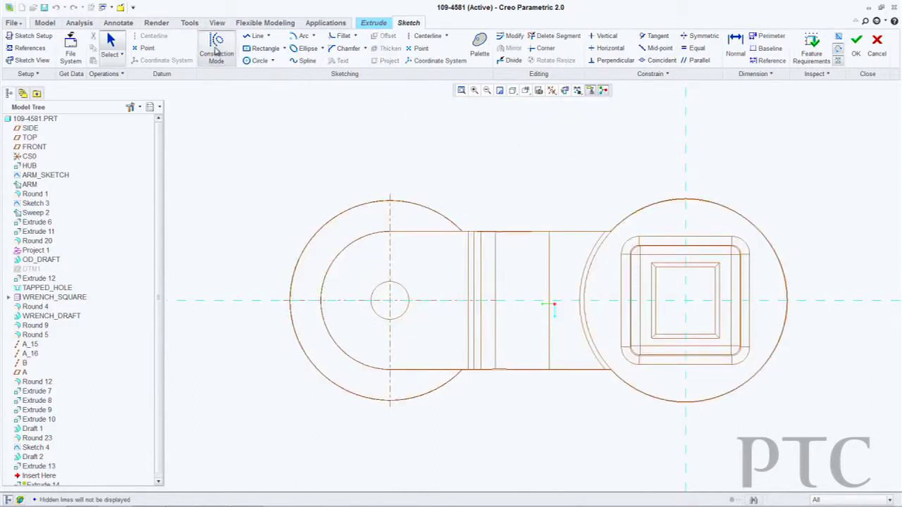
click(258, 61)
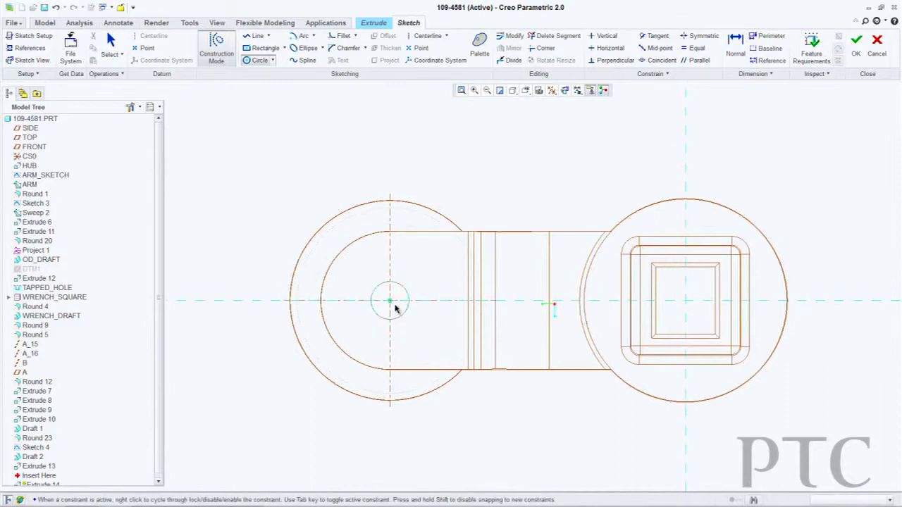
middle_click(284, 202)
Step: Sketch two construction lines from the hole's centre to the lower-left part of the construction circles and open the dimension near them for editing
right_click(292, 198)
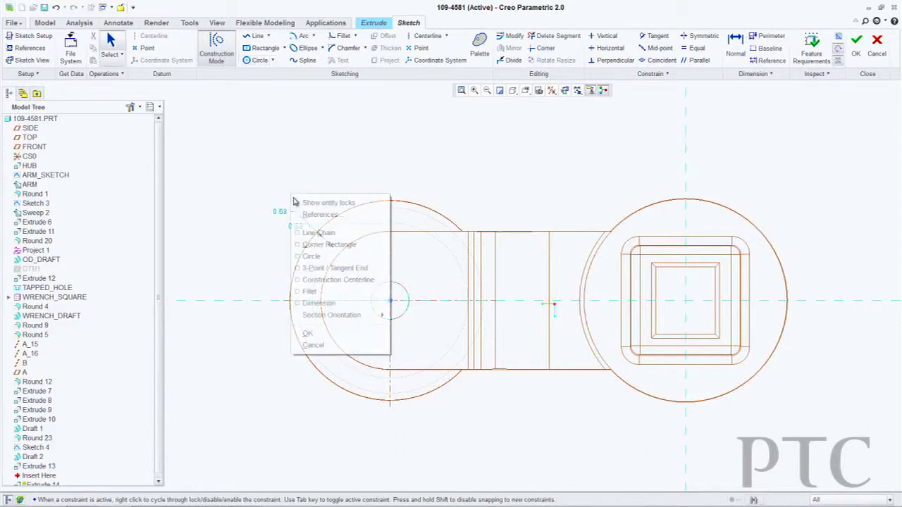
click(321, 232)
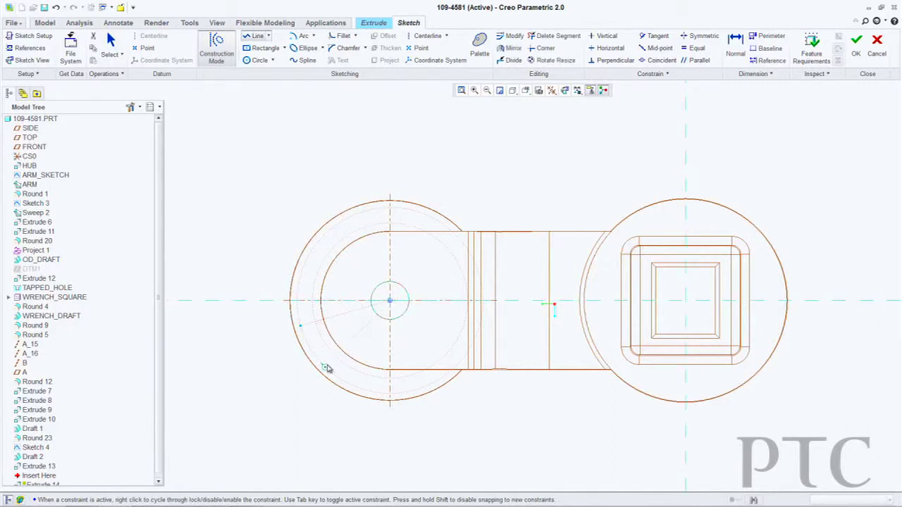
middle_click(373, 348)
double_click(353, 323)
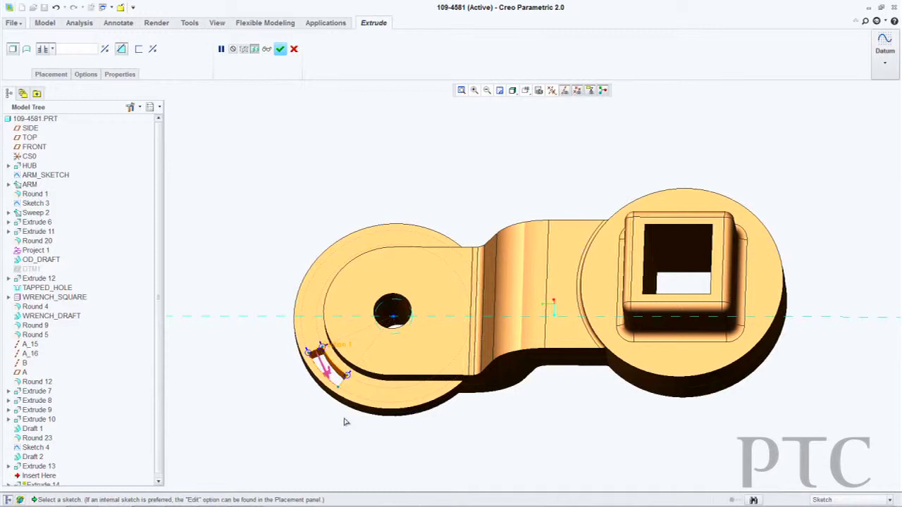
Step: Complete the extruded cut that makes a curved slot through the flange and restore the default view
scroll(342, 417, up, 3)
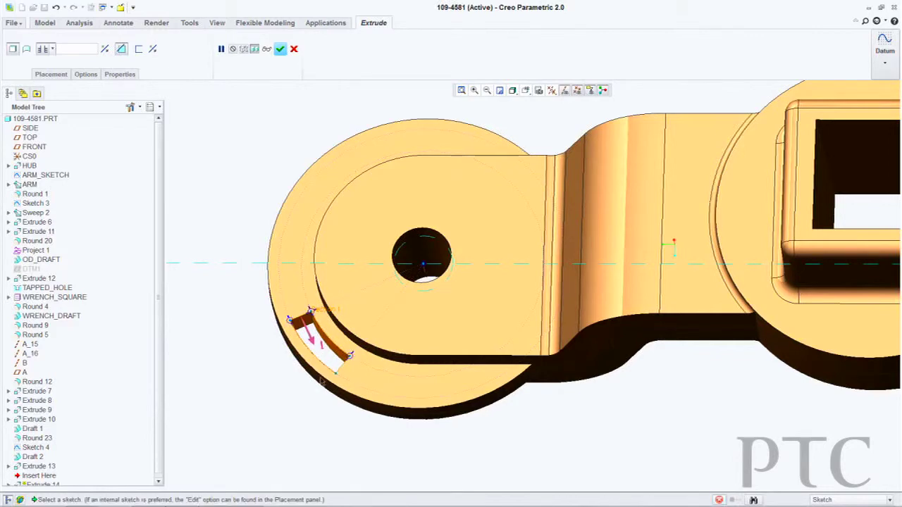
middle_click(271, 390)
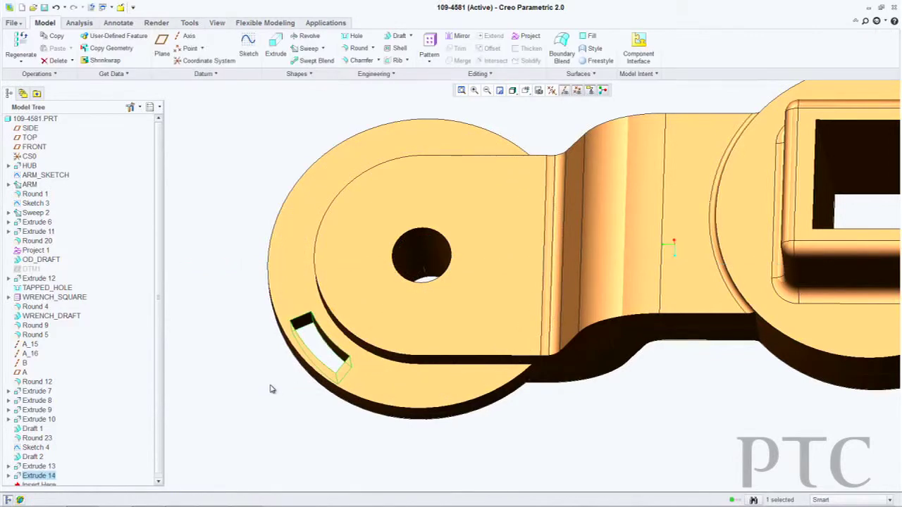
key(ctrl+d)
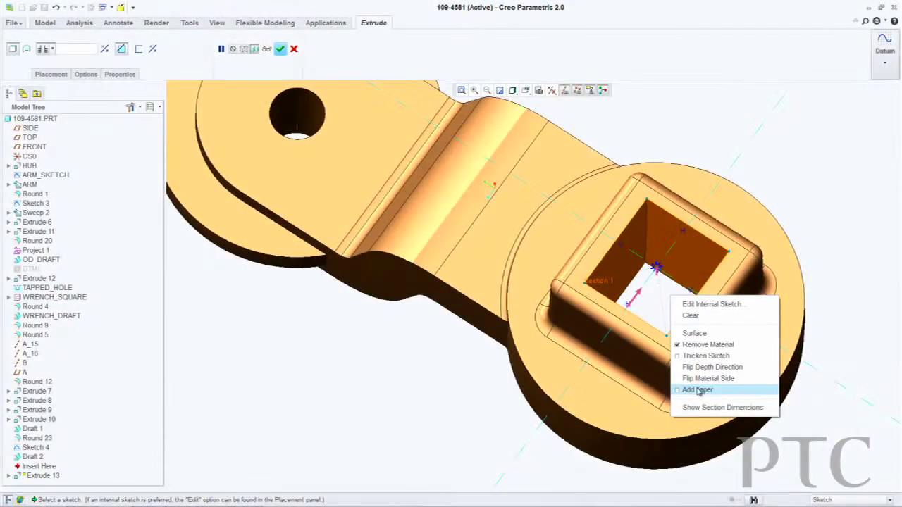
Step: Add a taper to the square extruded cut and set its angle on the model
click(694, 386)
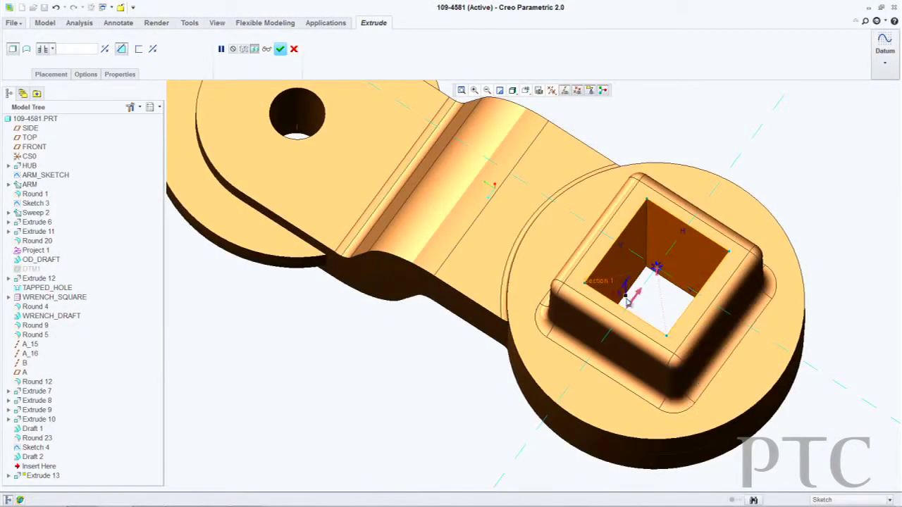
drag(627, 301, 622, 297)
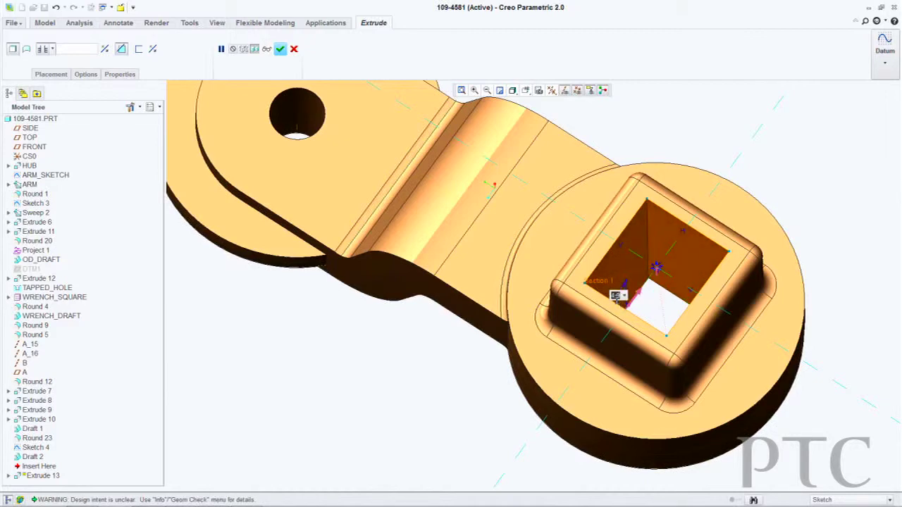
key(Return)
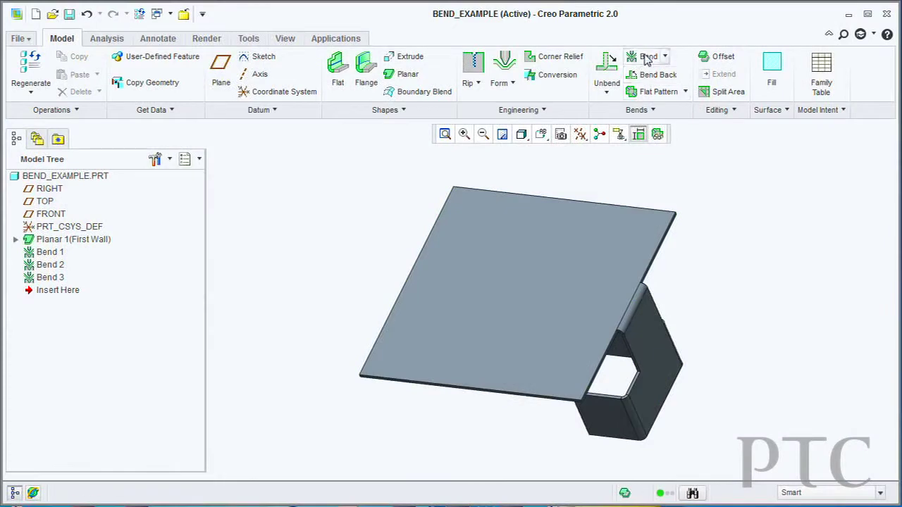
Step: Start a Bend on the large flat wall with its line spanning opposite edges, referencing both ends to the corners, the near end offset about 3.98
click(649, 61)
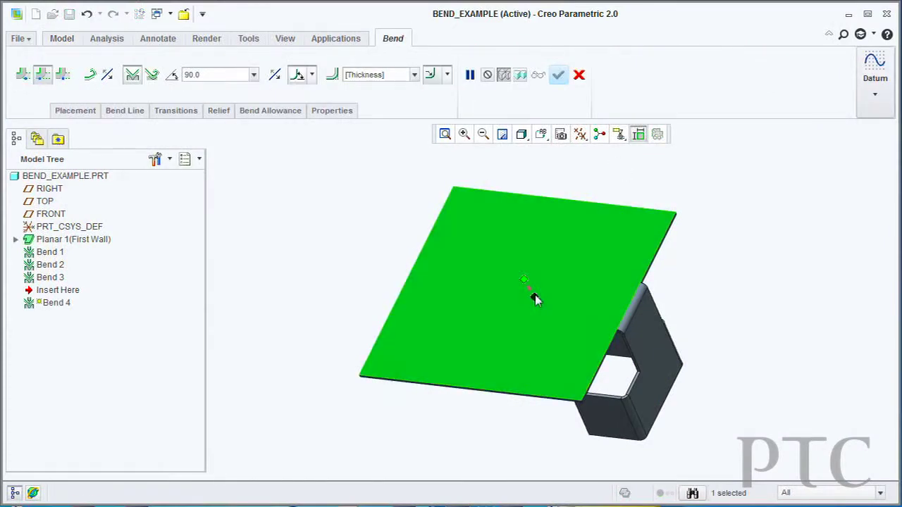
drag(523, 279, 472, 367)
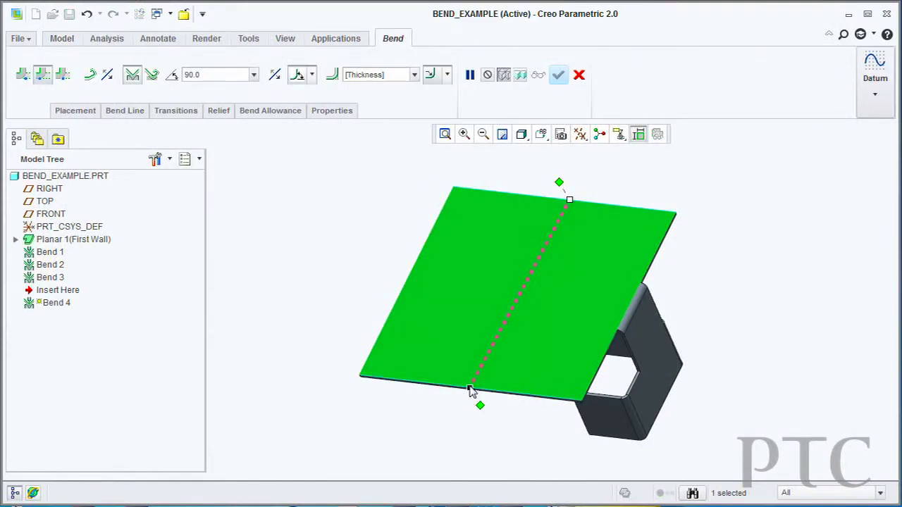
drag(413, 366, 359, 375)
drag(559, 182, 501, 189)
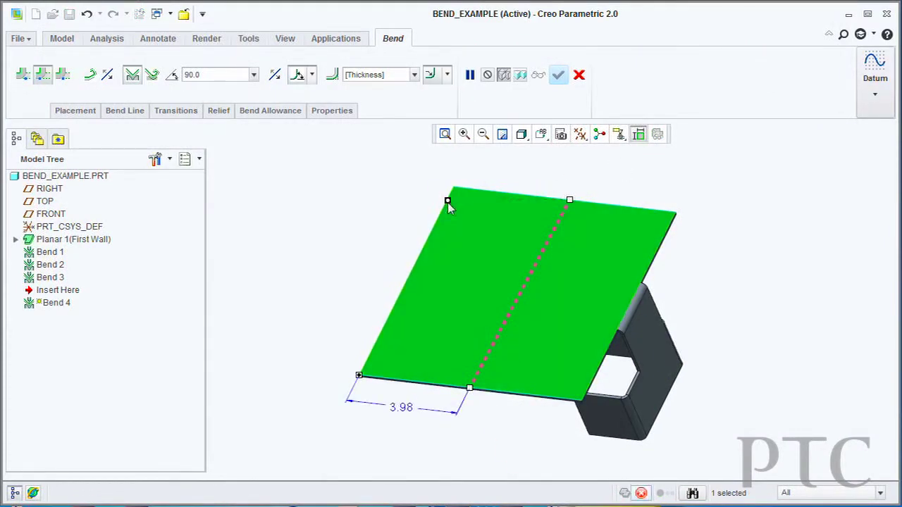
drag(448, 202, 453, 187)
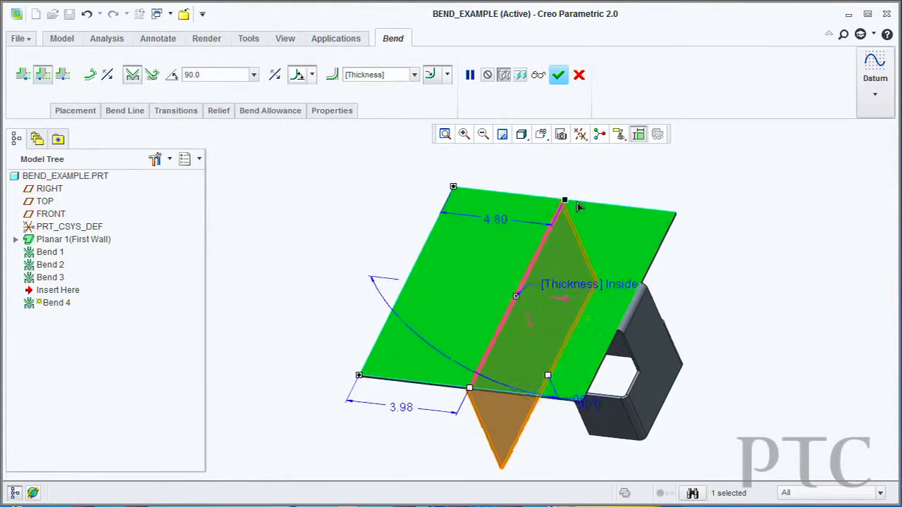
drag(564, 201, 596, 205)
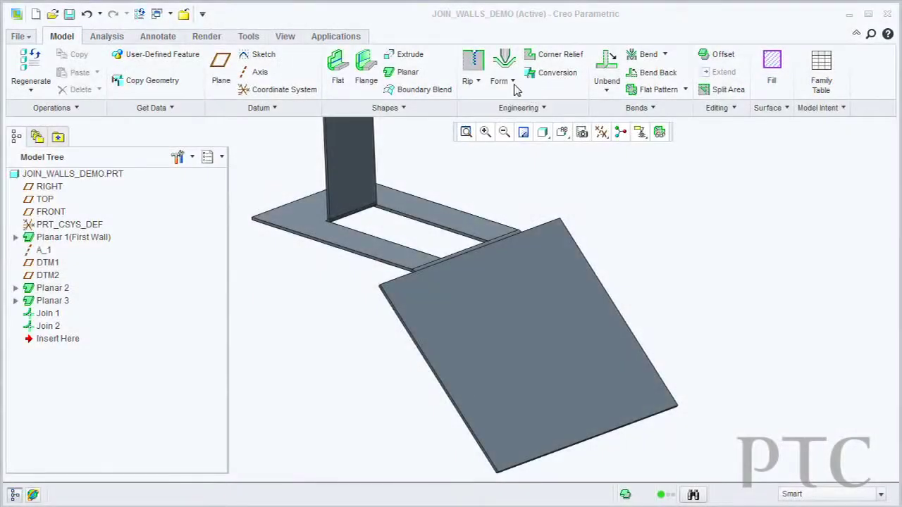
Step: Start a Sketched Form with its sketch plane on the large sloping wall of JOIN_WALLS_DEMO
click(512, 83)
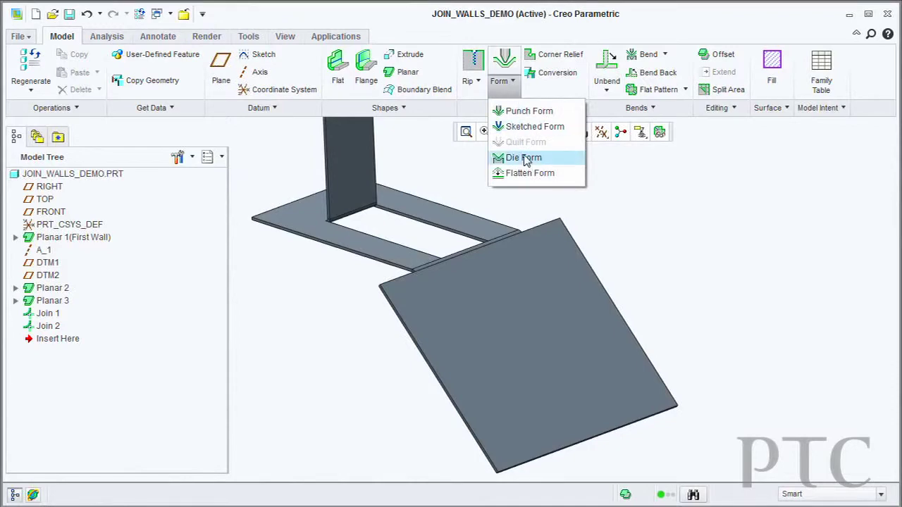
click(522, 127)
click(509, 340)
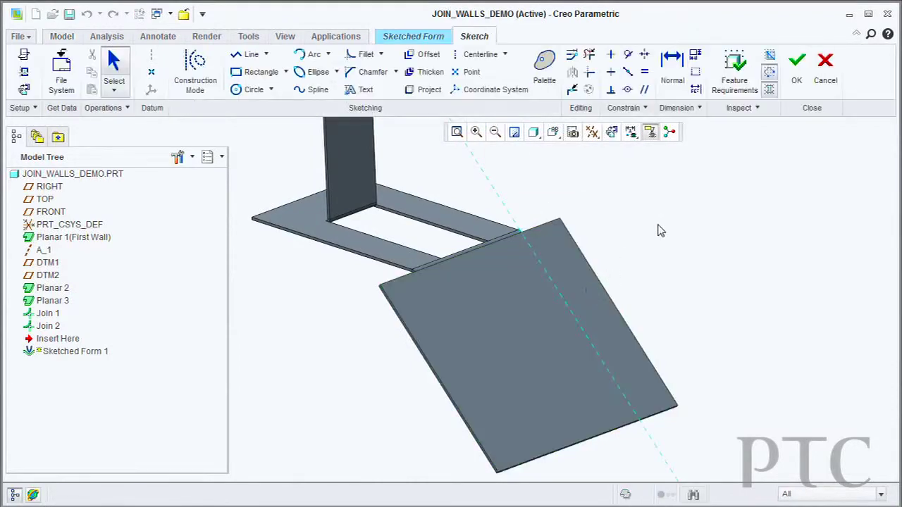
right_click(660, 229)
key(Escape)
Step: Place a Racetrack shape from the sketcher palette's shapes onto the large sloping wall
click(544, 70)
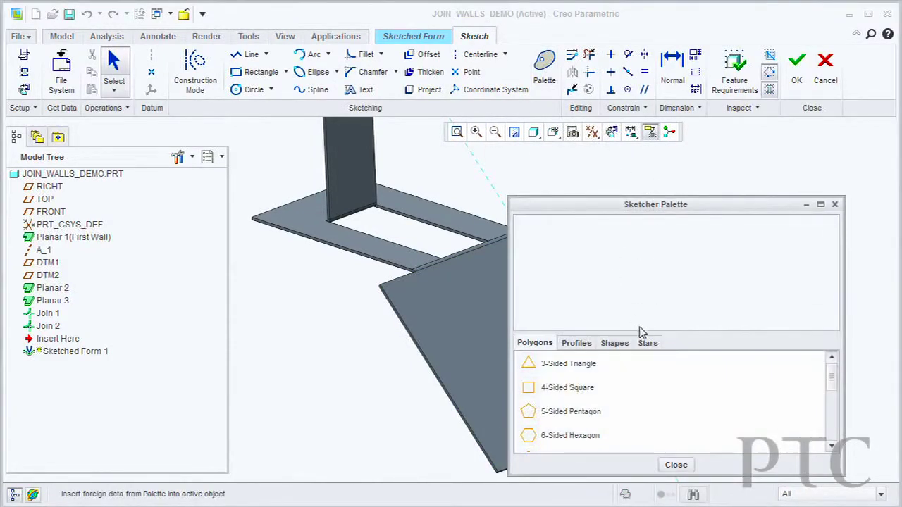
click(616, 344)
double_click(556, 435)
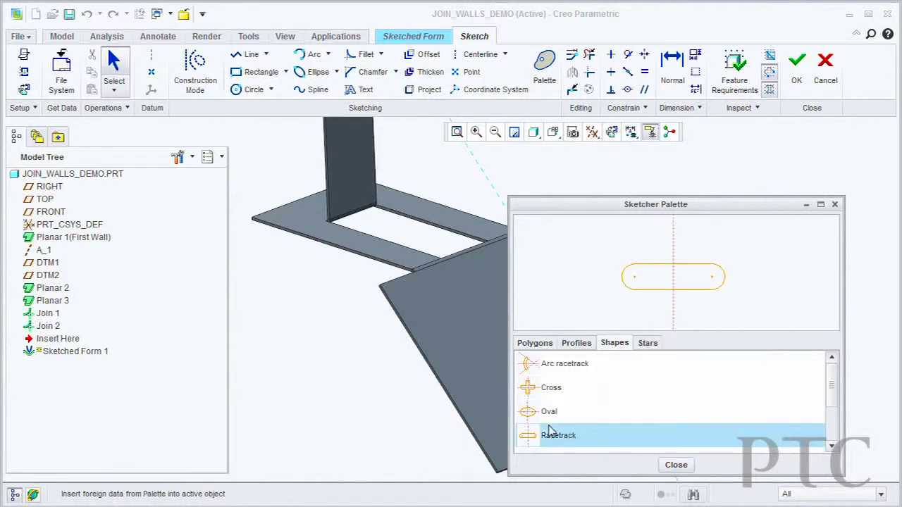
click(465, 350)
click(675, 464)
Step: Rotate the racetrack to 90 degrees, scale it to about 2.35, move it inward on the wall and accept the sketch
mouse_move(523, 366)
mouse_down()
mouse_move(539, 383)
mouse_move(507, 306)
mouse_move(480, 303)
mouse_up()
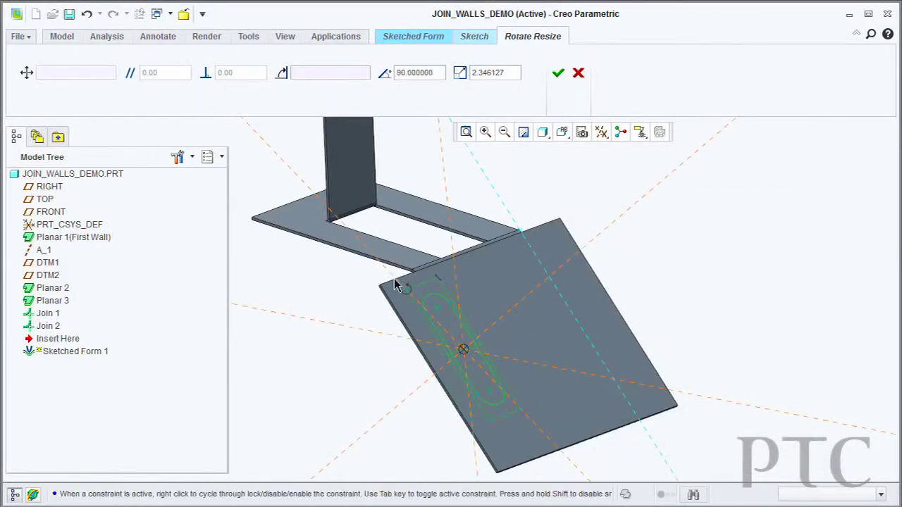
drag(464, 350, 491, 352)
click(558, 72)
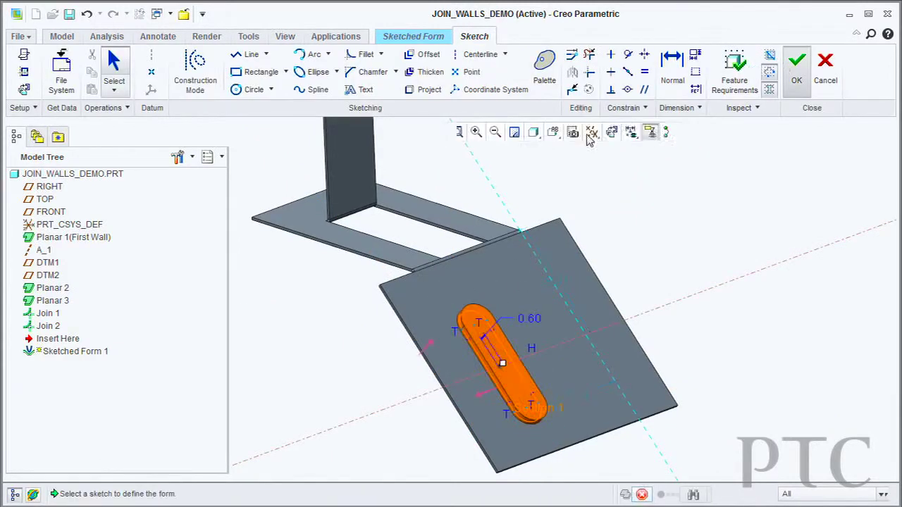
Step: Add a 10-degree taper to the sketched form and round both its nonplacement and placement edges
click(121, 109)
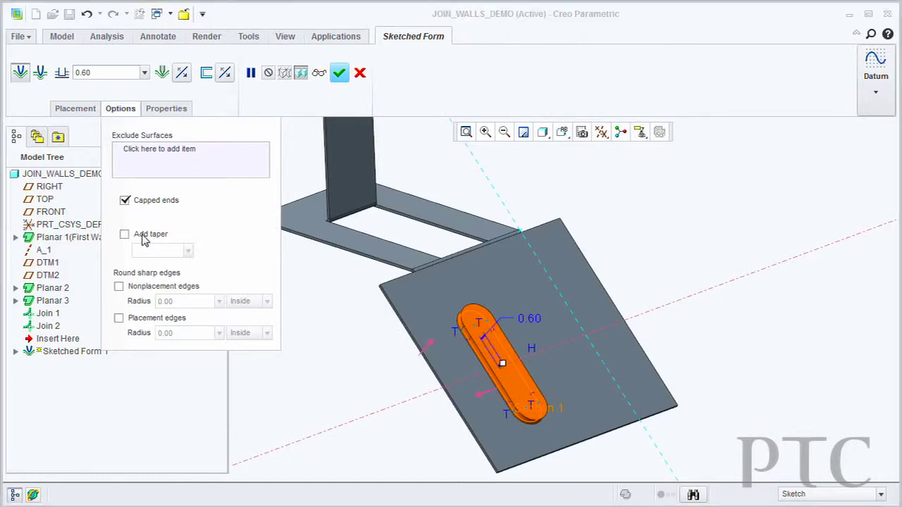
text(10)
key(Return)
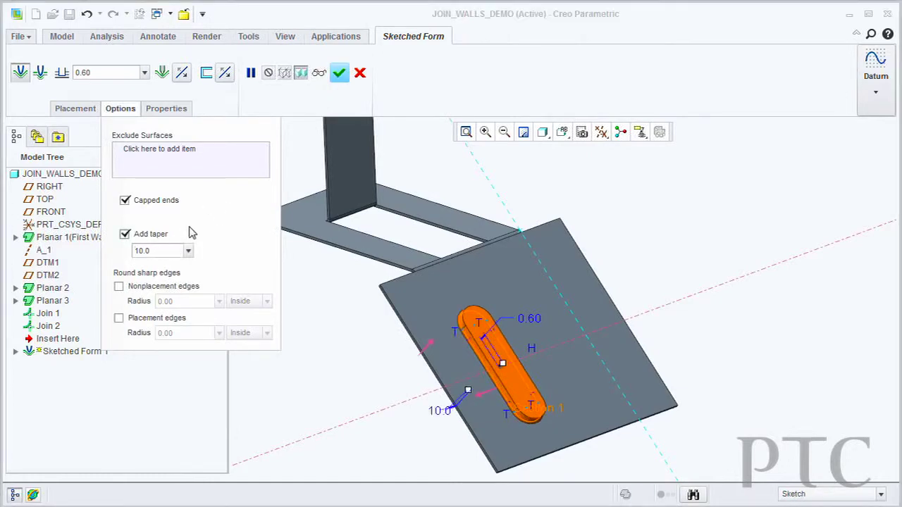
click(119, 286)
click(119, 318)
Step: Increase the depth of the sketched form to about 1.22
scroll(504, 388, down, 3)
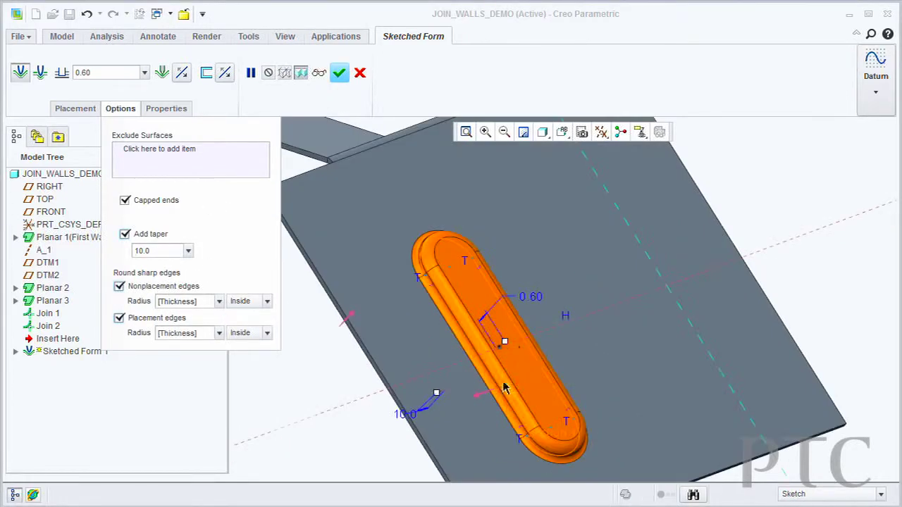
middle_drag(502, 365, 497, 347)
scroll(499, 343, up, 2)
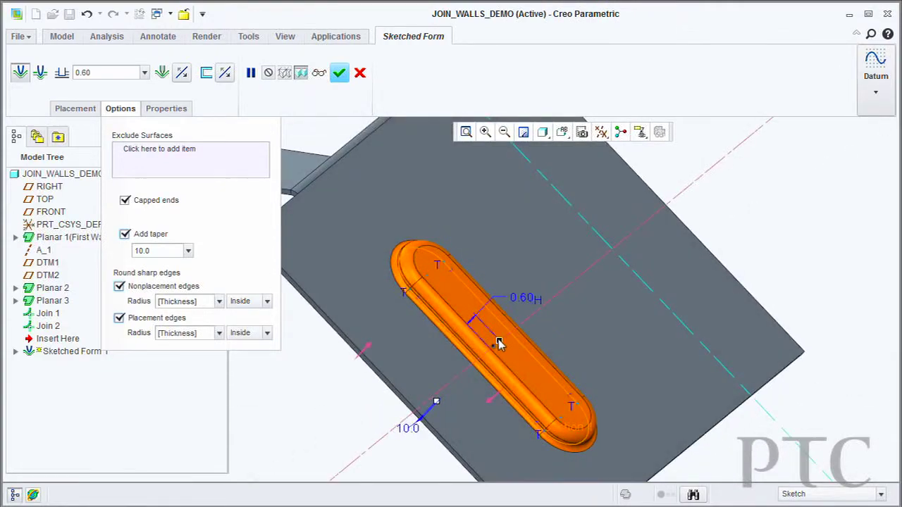
drag(499, 343, 507, 333)
middle_drag(507, 333, 503, 343)
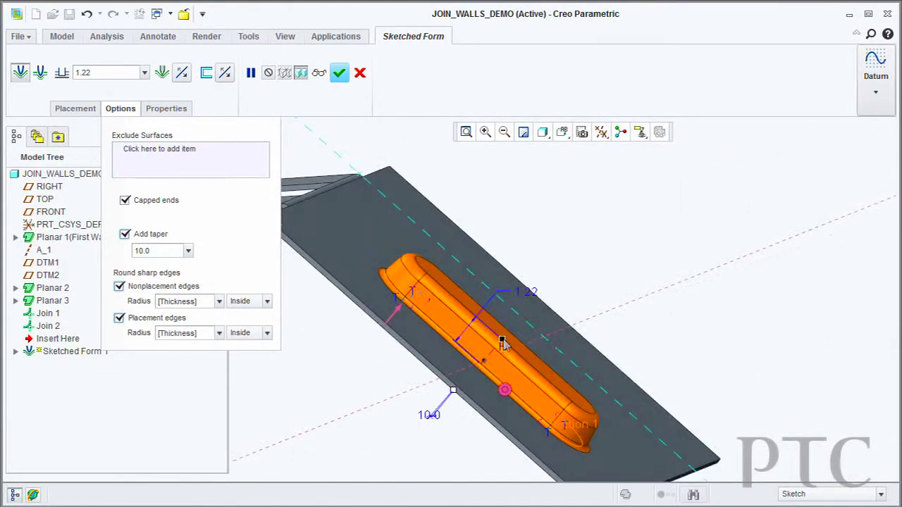
Step: Fine-tune the depth of the racetrack sketched form on the sloping wall and complete the feature
mouse_move(503, 342)
mouse_down()
mouse_move(500, 357)
mouse_move(498, 347)
mouse_up()
click(340, 74)
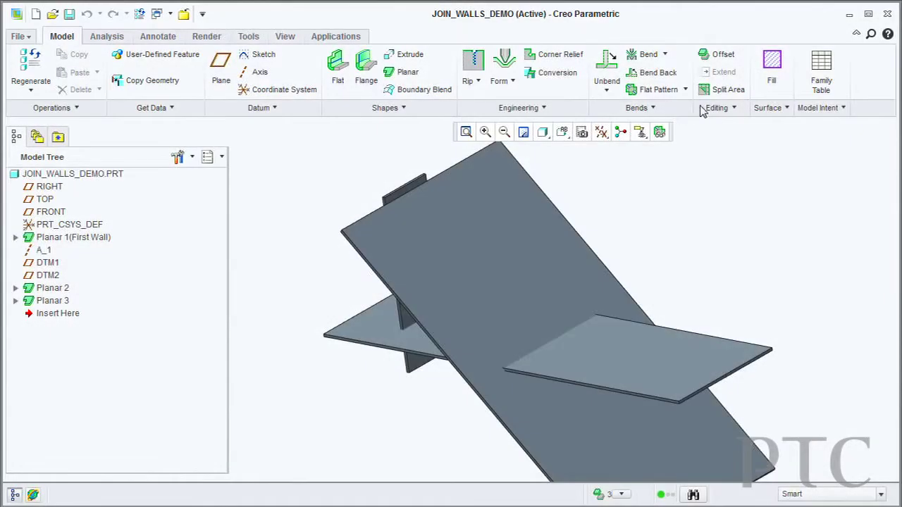
Step: Join the large sloping wall to the intersecting flat wall, keeping the flat portion crossing the upright wall and the lower sloping portion
click(713, 107)
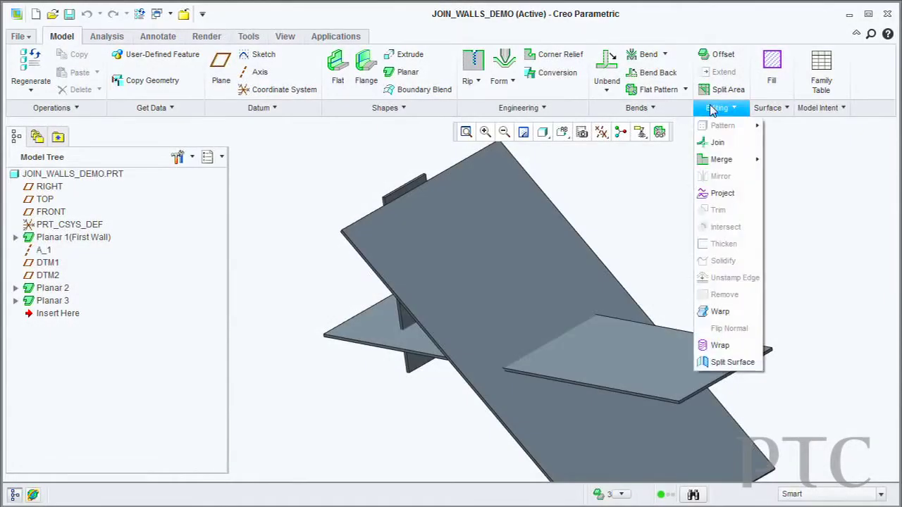
click(718, 143)
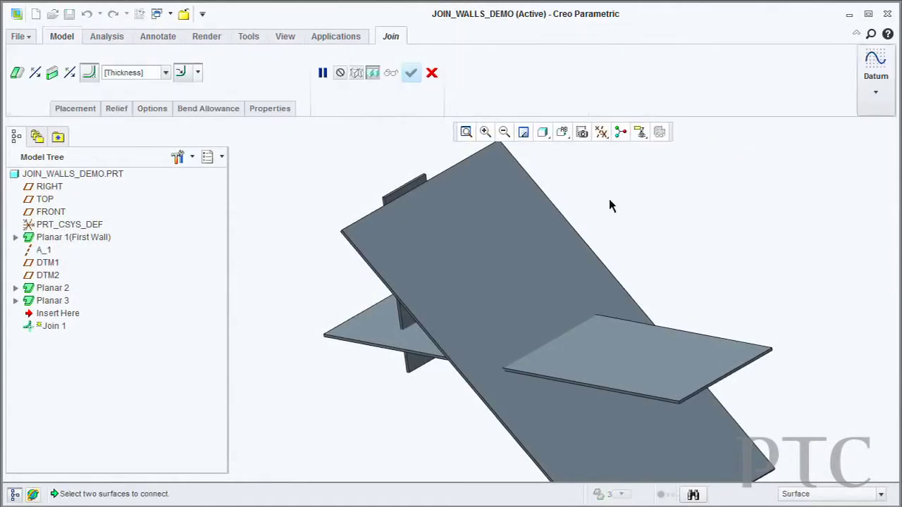
click(529, 246)
click(719, 372)
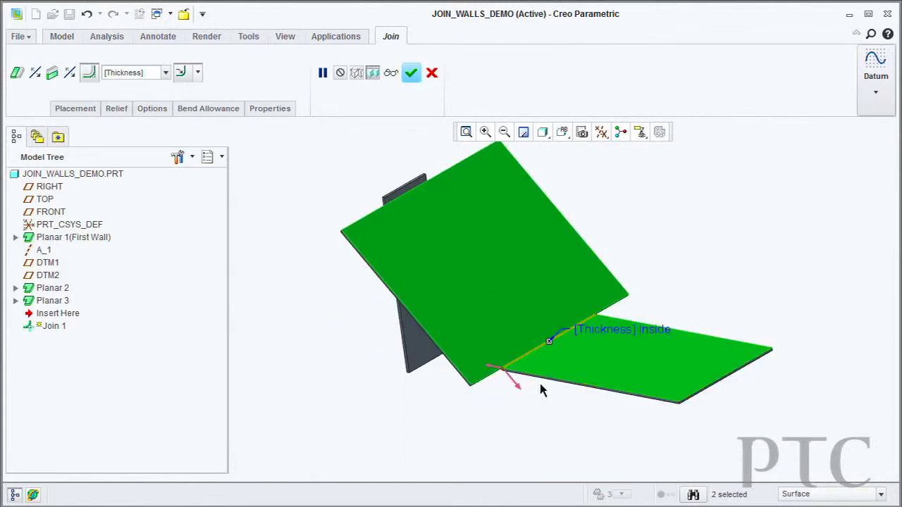
click(495, 371)
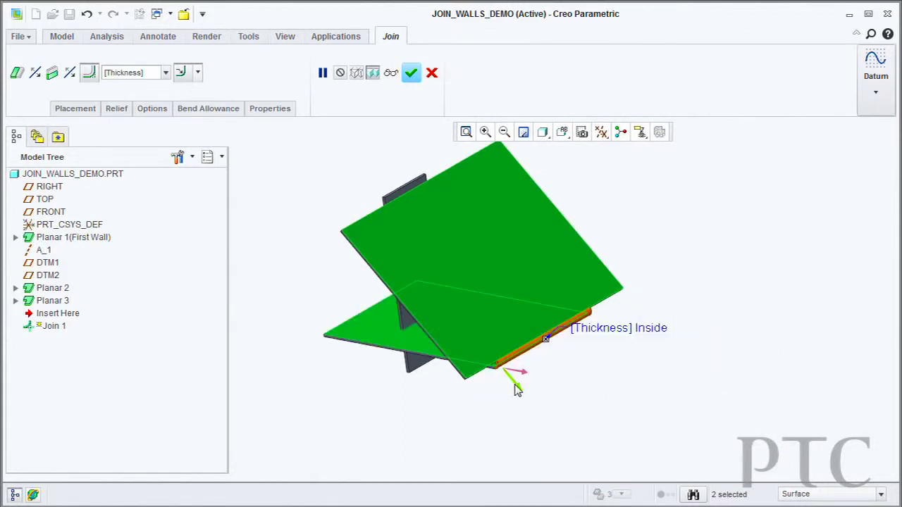
middle_drag(515, 390, 486, 203)
click(411, 72)
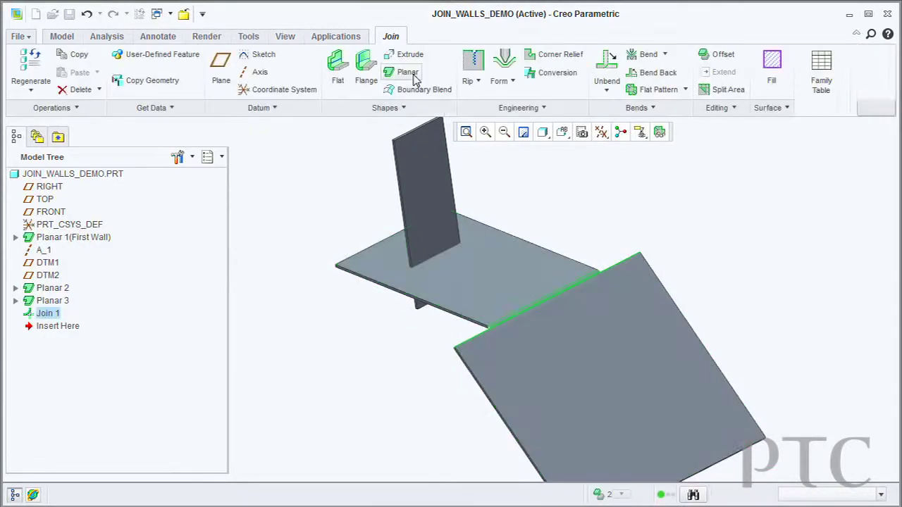